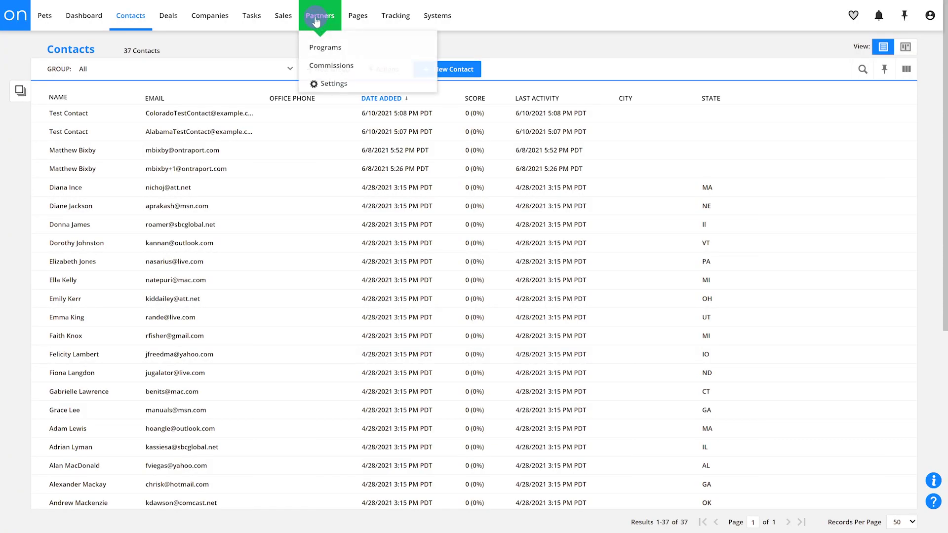
Open the Main Partner Program's Promo Tools list and sort it by promo name
{"action": "left_click", "coordinate": [317, 47]}
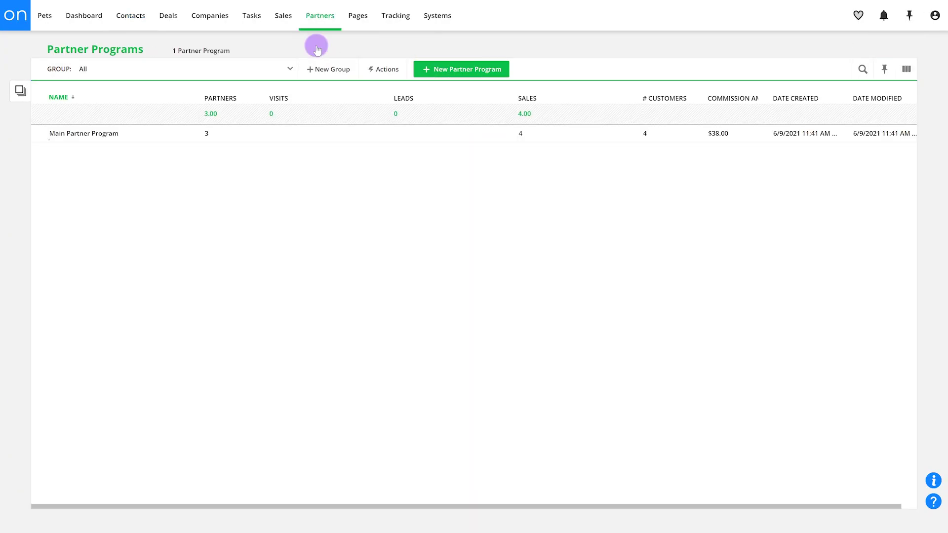
{"action": "left_click", "coordinate": [108, 135]}
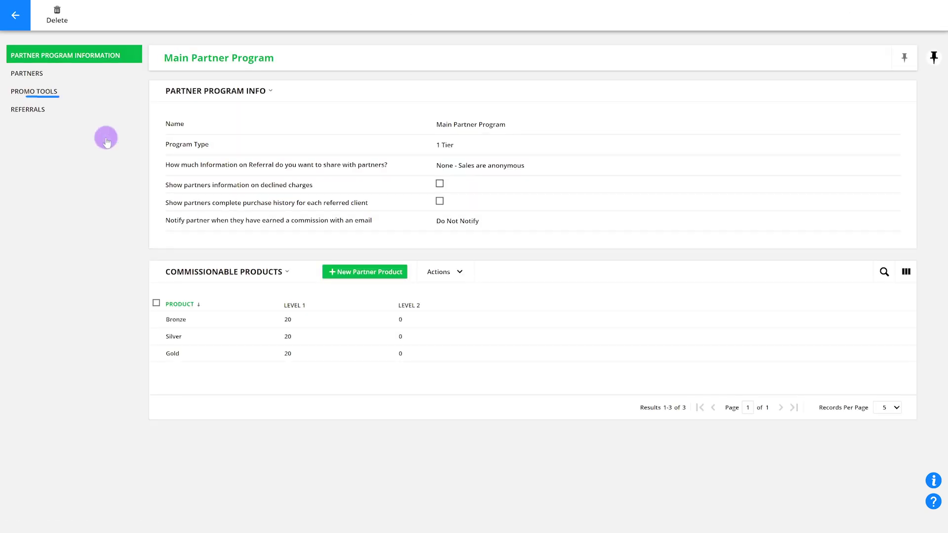
{"action": "left_click", "coordinate": [64, 94]}
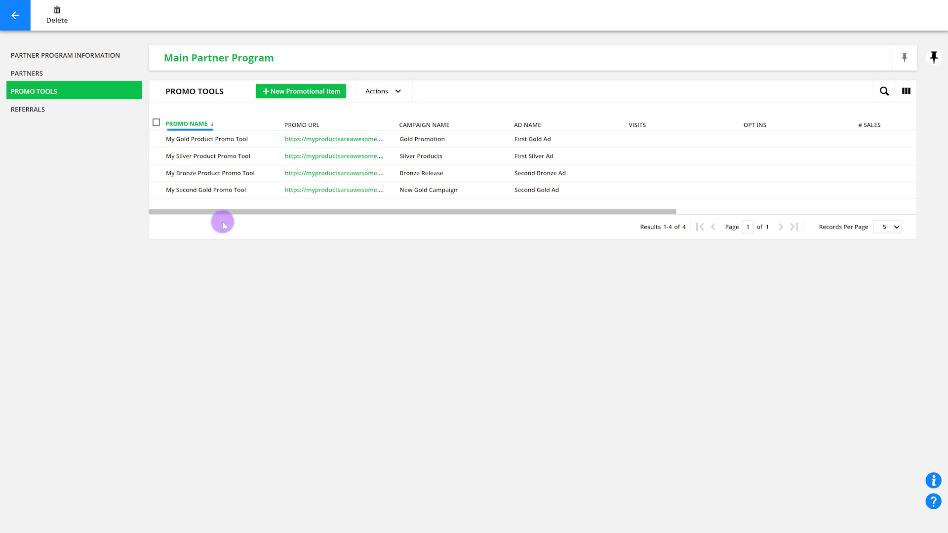
{"action": "left_click", "coordinate": [198, 124]}
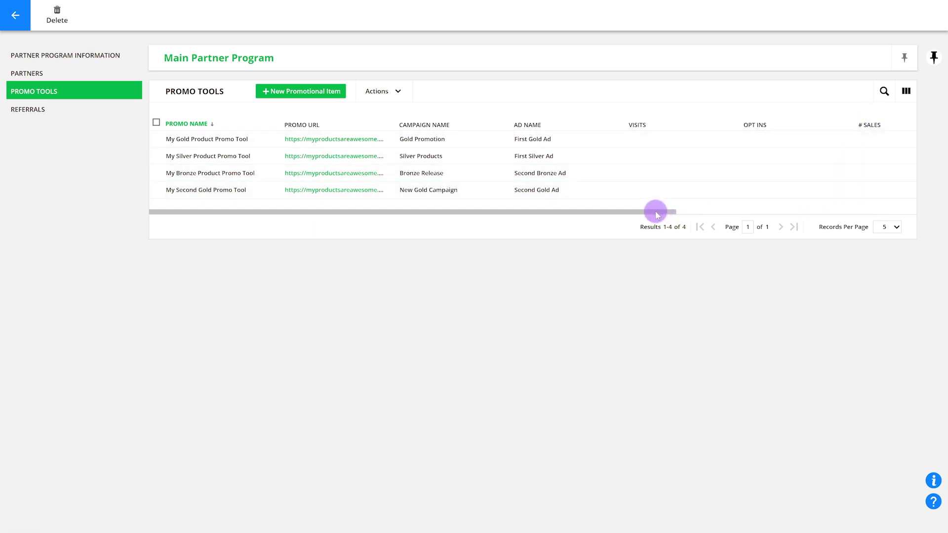
Scroll the promo tools table sideways to review its columns, then start a new promotional item
{"action": "left_click_drag", "start_coordinate": [656, 211], "coordinate": [897, 209]}
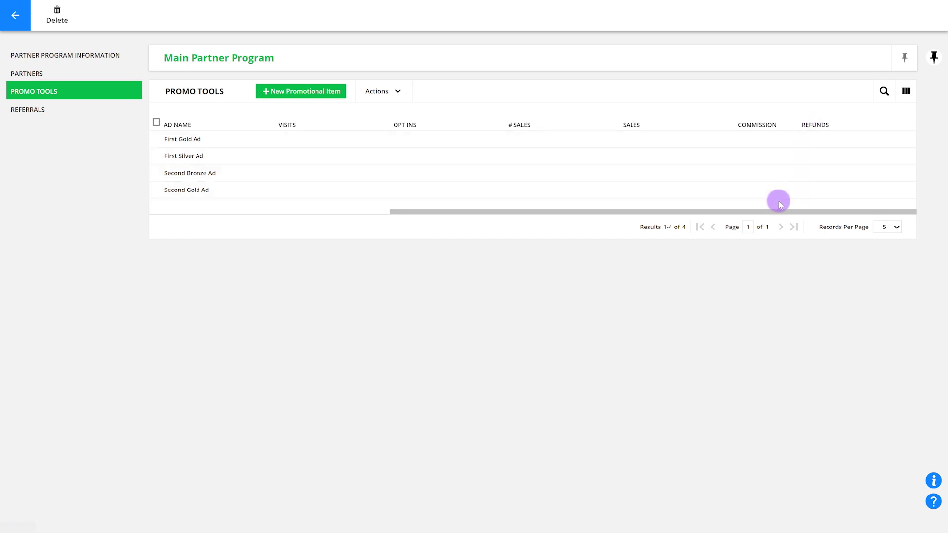
{"action": "left_click_drag", "start_coordinate": [774, 212], "coordinate": [493, 224]}
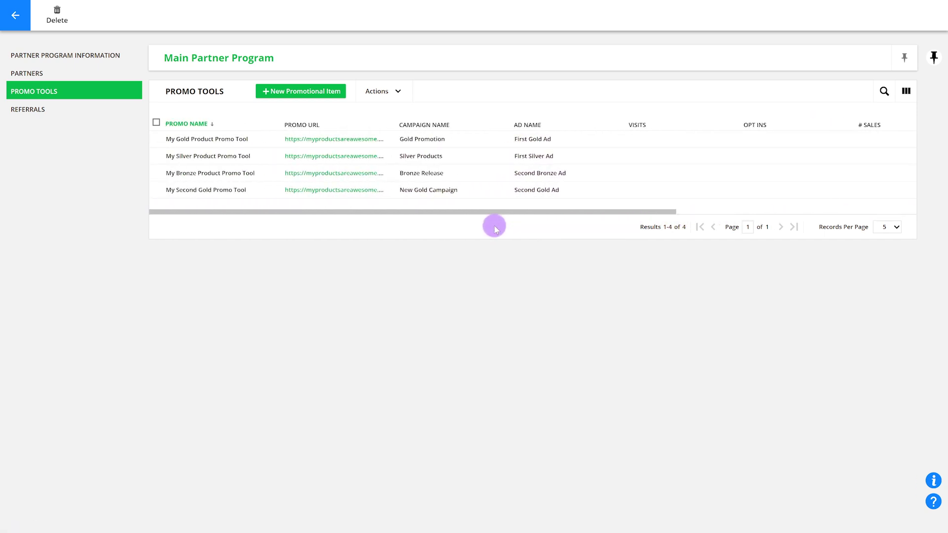
{"action": "left_click", "coordinate": [295, 93]}
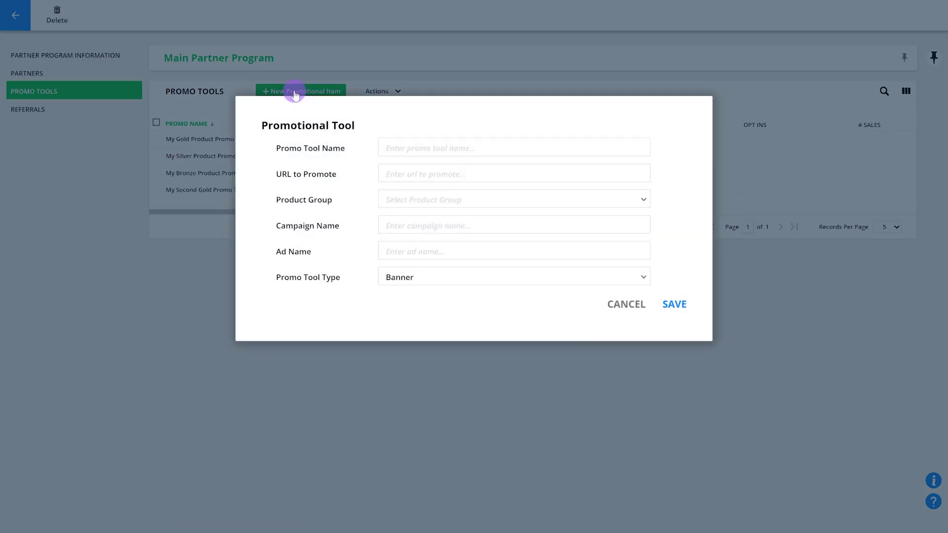
{"action": "left_click", "coordinate": [407, 147]}
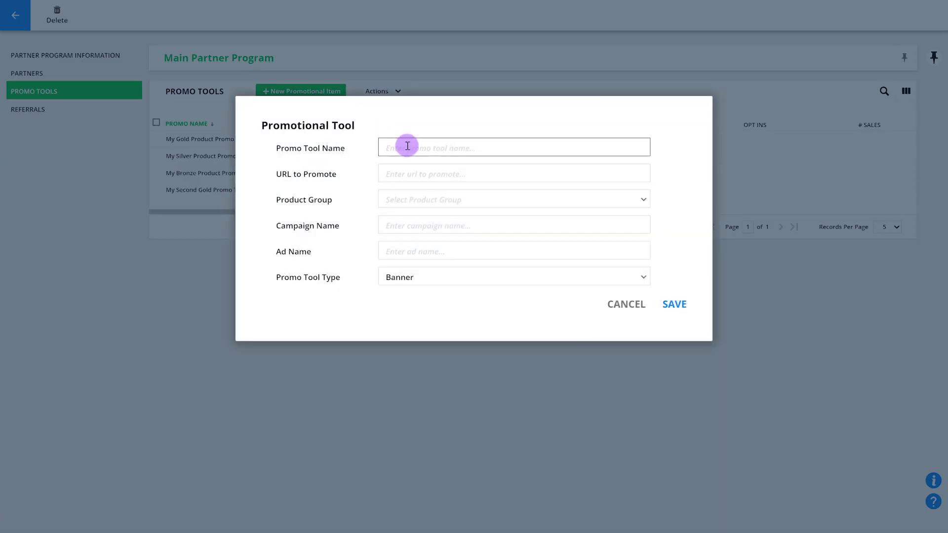
{"action": "type", "text": "My Bronze Promo Tool"}
{"action": "left_click", "coordinate": [412, 174]}
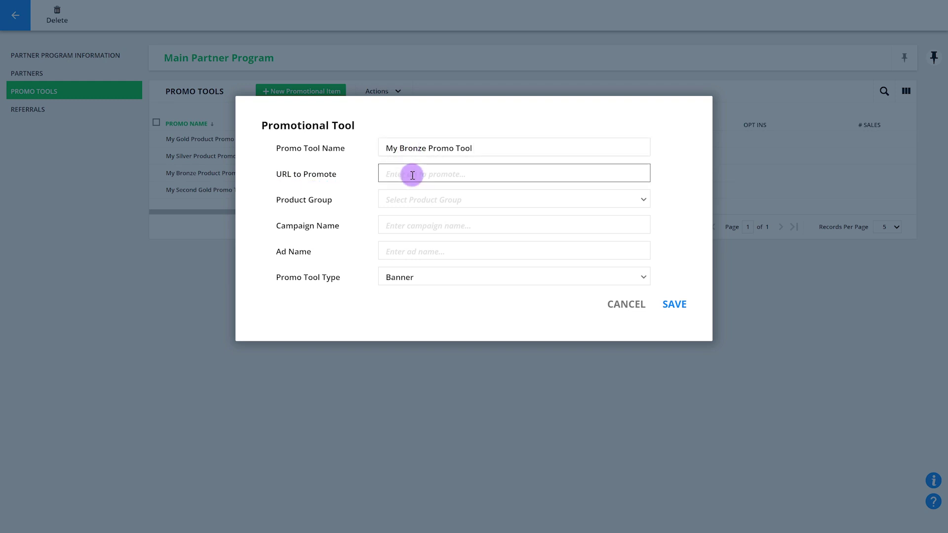
{"action": "type", "text": "https://myproductsareawesome.com/bronze"}
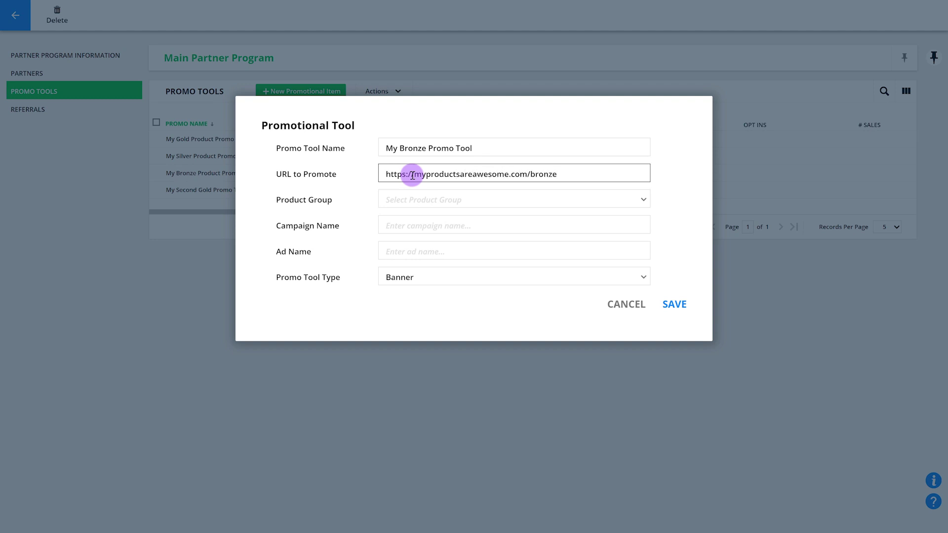
Assign Bronze Product Group, campaign 'Bronze Products Campaign' and ad name 'First Bronze Ad'
{"action": "left_click", "coordinate": [413, 198]}
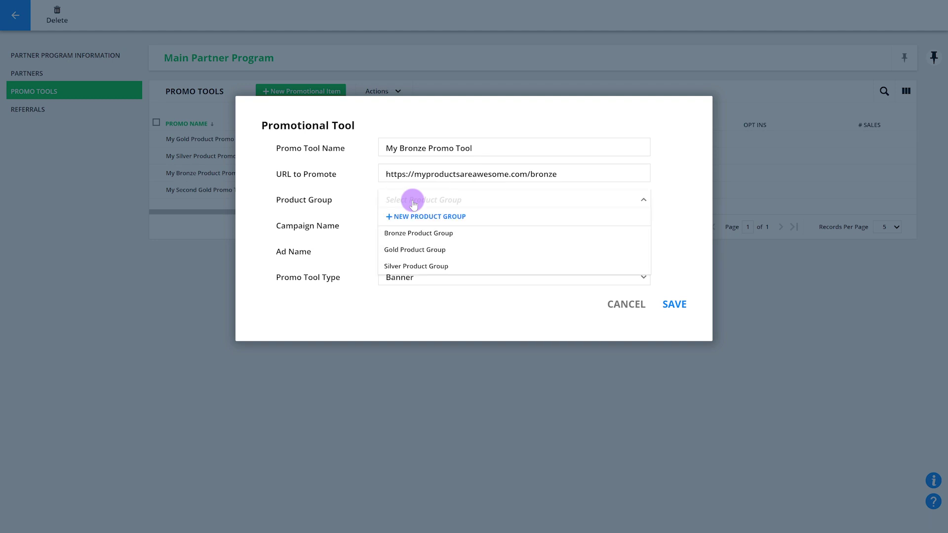
{"action": "left_click", "coordinate": [414, 233]}
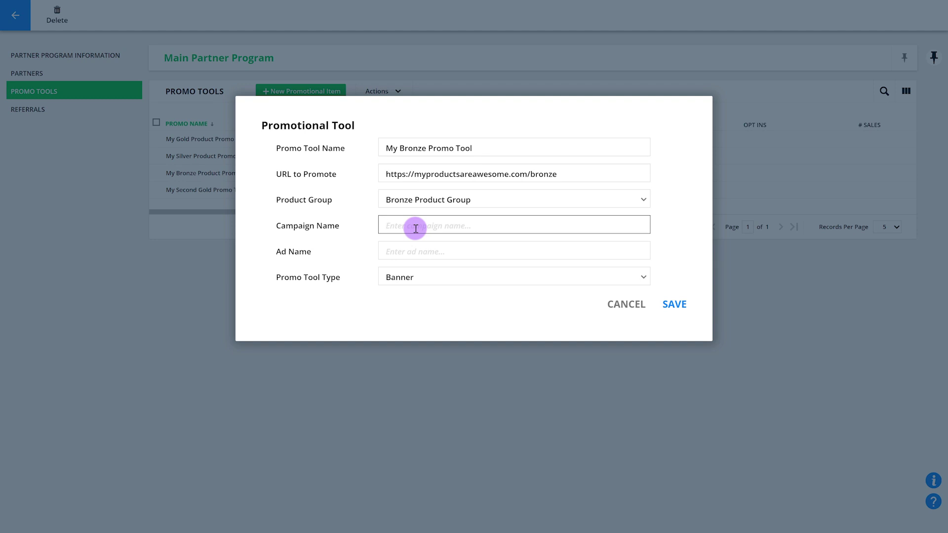
{"action": "type", "text": "Bronze Products Campaign"}
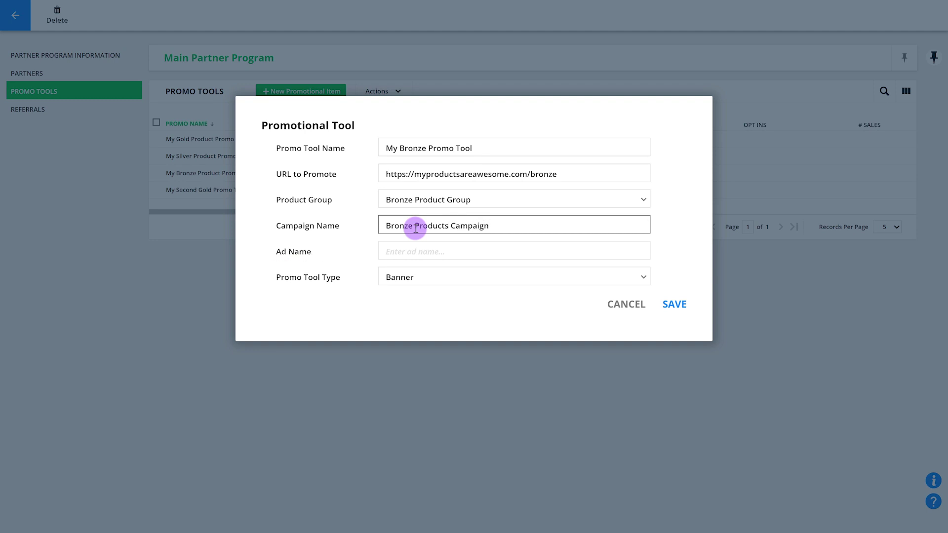
{"action": "left_click", "coordinate": [416, 250]}
{"action": "type", "text": "Fi"}
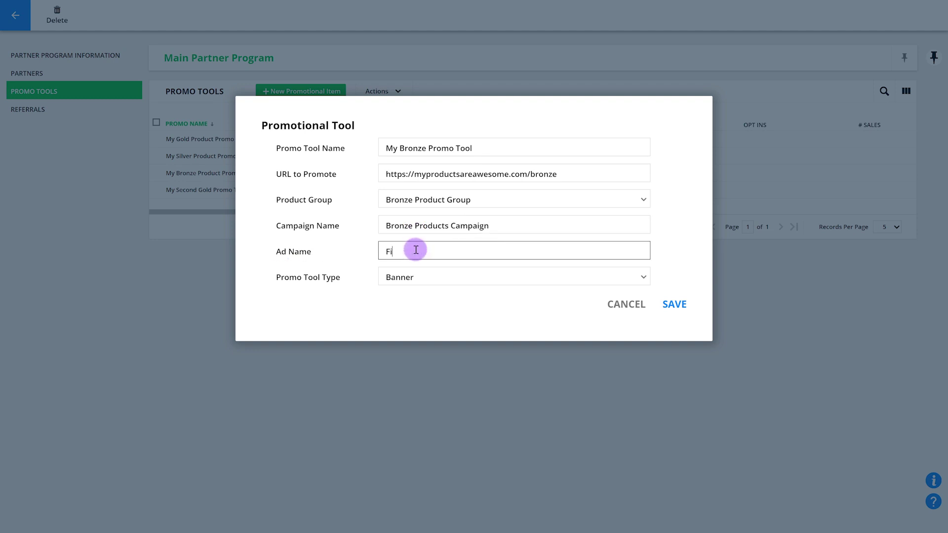
{"action": "type", "text": "rst Bronze Ad"}
Keep the promo tool type as Banner and insert the Slurpees To Burpees promo image
{"action": "left_click", "coordinate": [430, 279]}
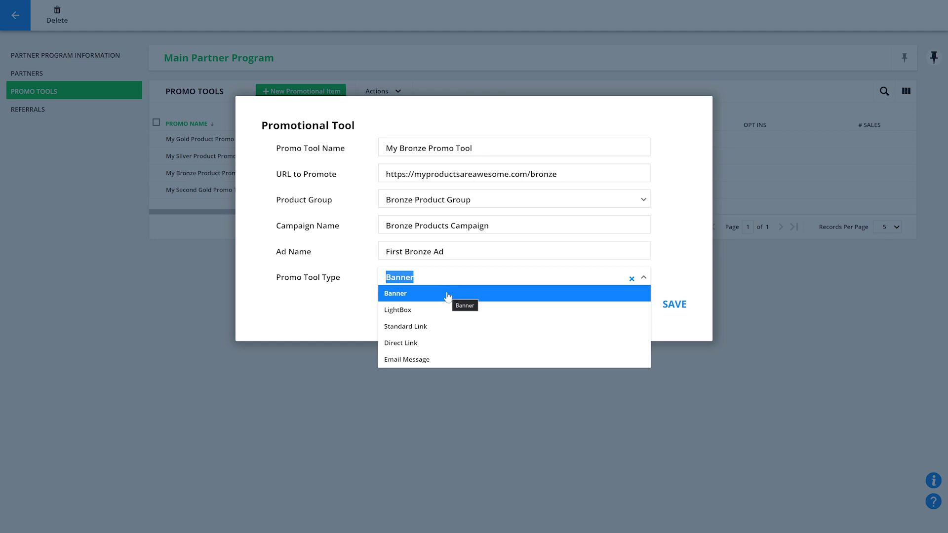
{"action": "left_click", "coordinate": [448, 294]}
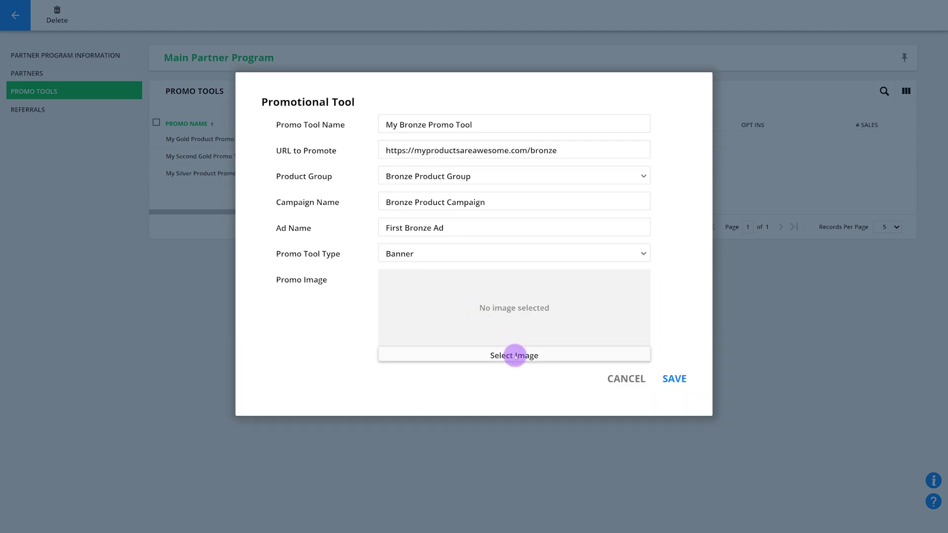
{"action": "left_click", "coordinate": [515, 355]}
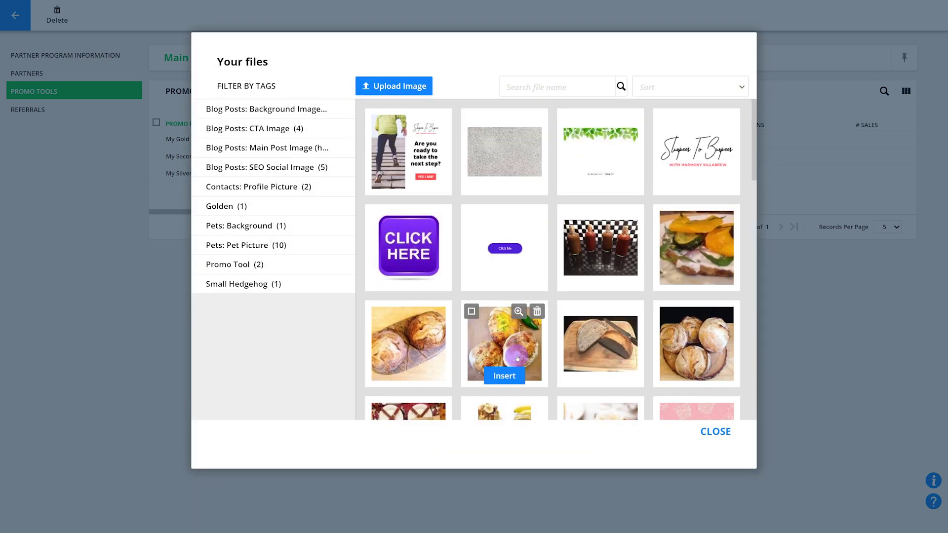
{"action": "left_click", "coordinate": [692, 183]}
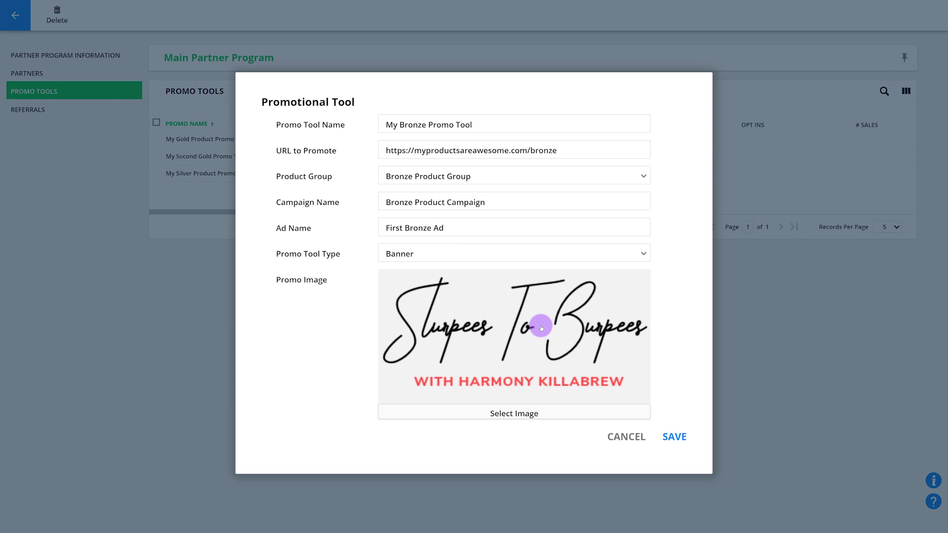
{"action": "left_click", "coordinate": [480, 253]}
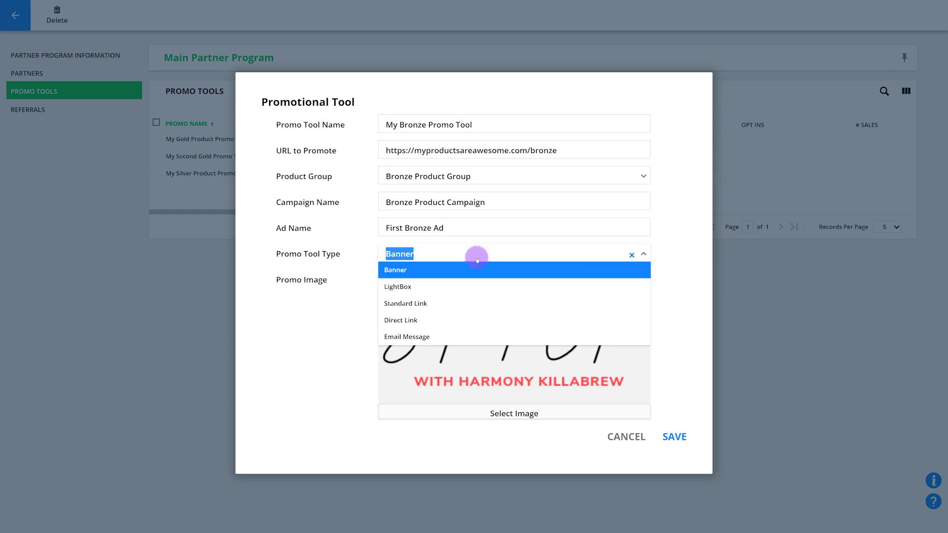
Switch the type to LightBox and insert the 'Are you ready to take the next step?' image
{"action": "left_click", "coordinate": [465, 287]}
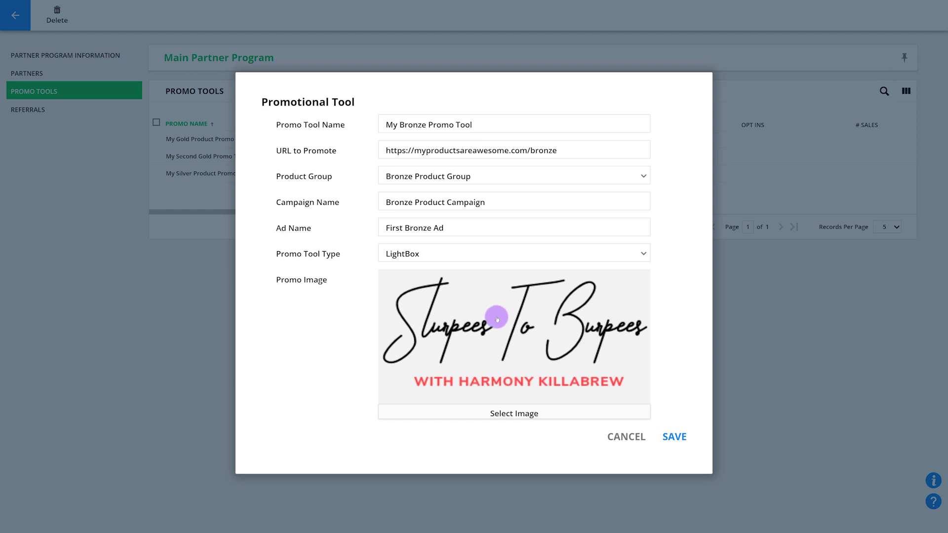
{"action": "left_click", "coordinate": [516, 414]}
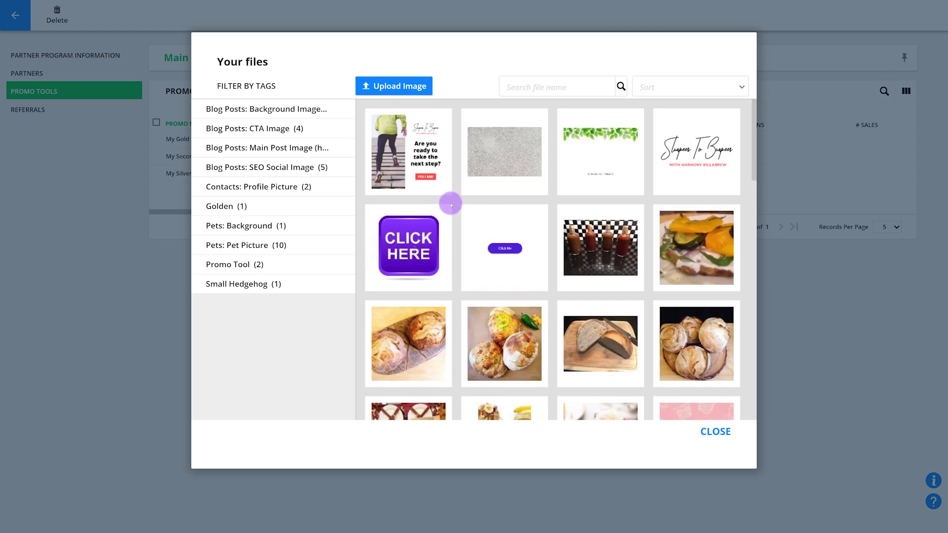
{"action": "mouse_move", "coordinate": [416, 150]}
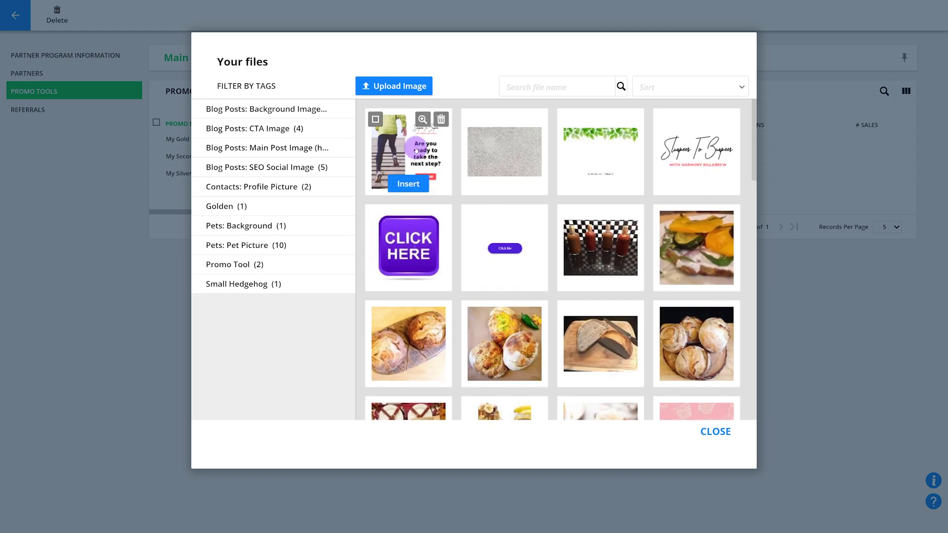
{"action": "left_click", "coordinate": [405, 183]}
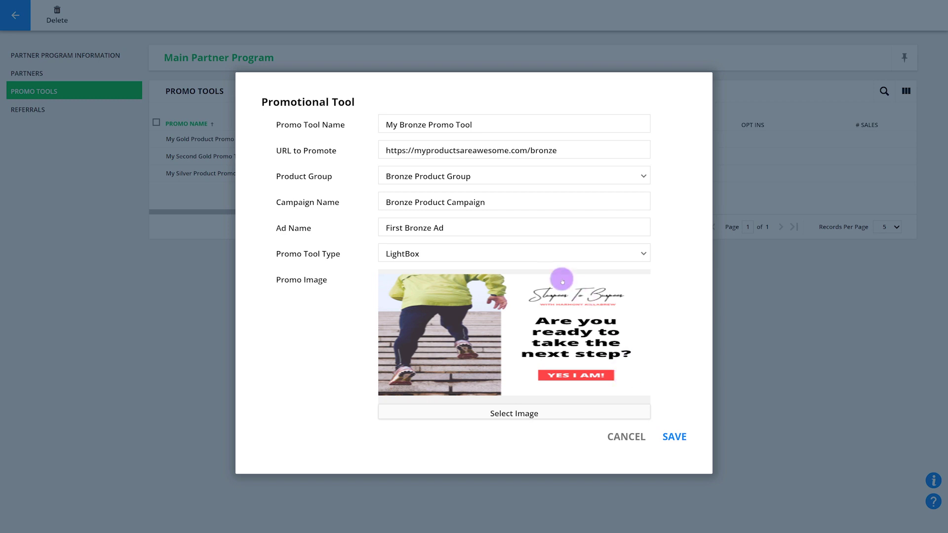
{"action": "left_click", "coordinate": [445, 253]}
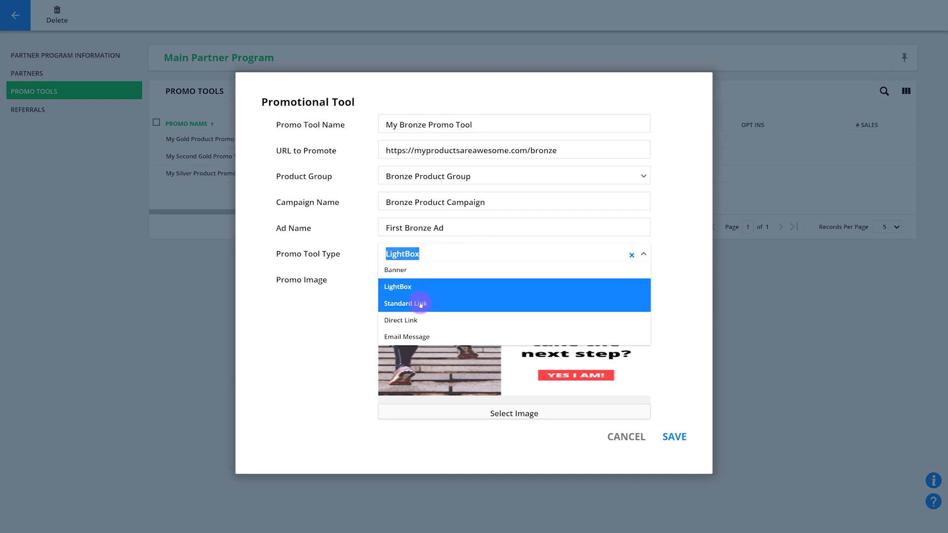
Change the promo tool type to Standard Link, then to Direct Link
{"action": "left_click", "coordinate": [421, 303]}
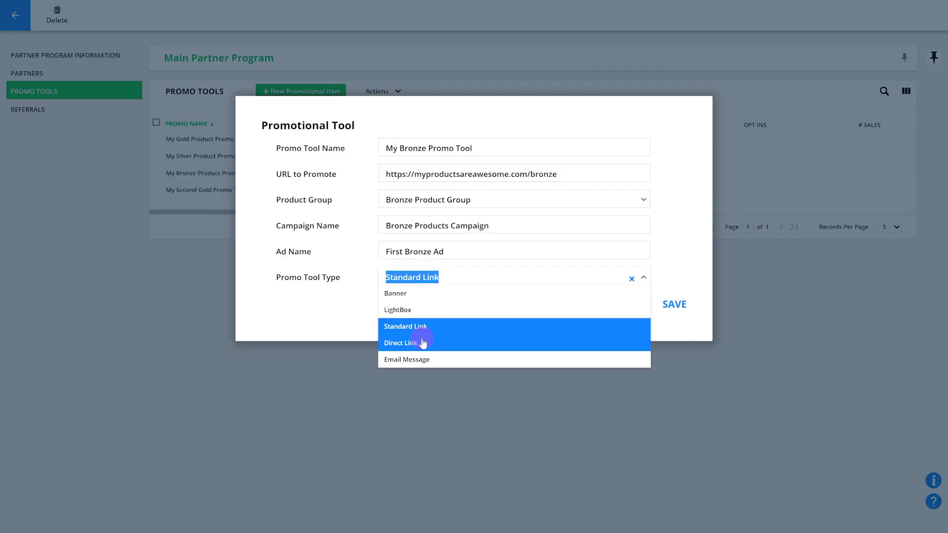
{"action": "left_click", "coordinate": [423, 342]}
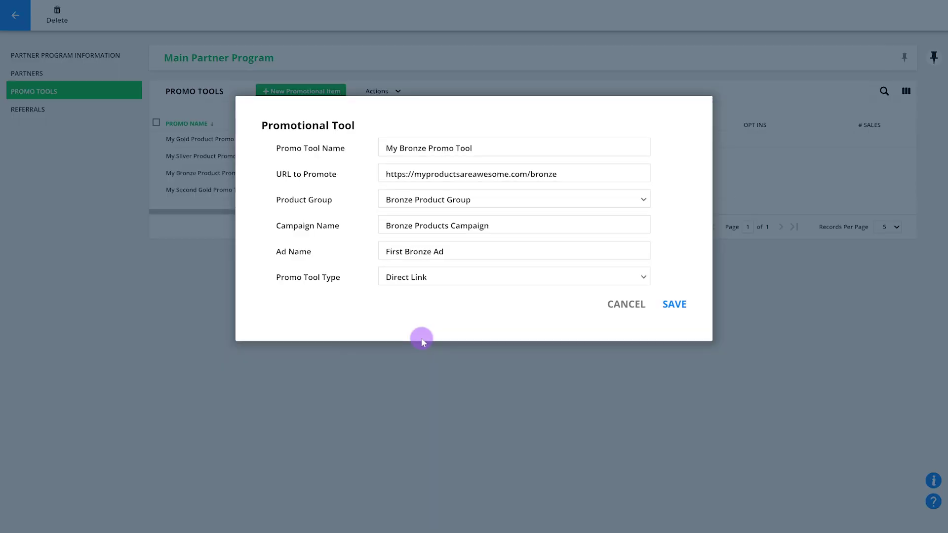
Choose Email Message as the promo tool type to reveal the email body editor
{"action": "left_click", "coordinate": [423, 277]}
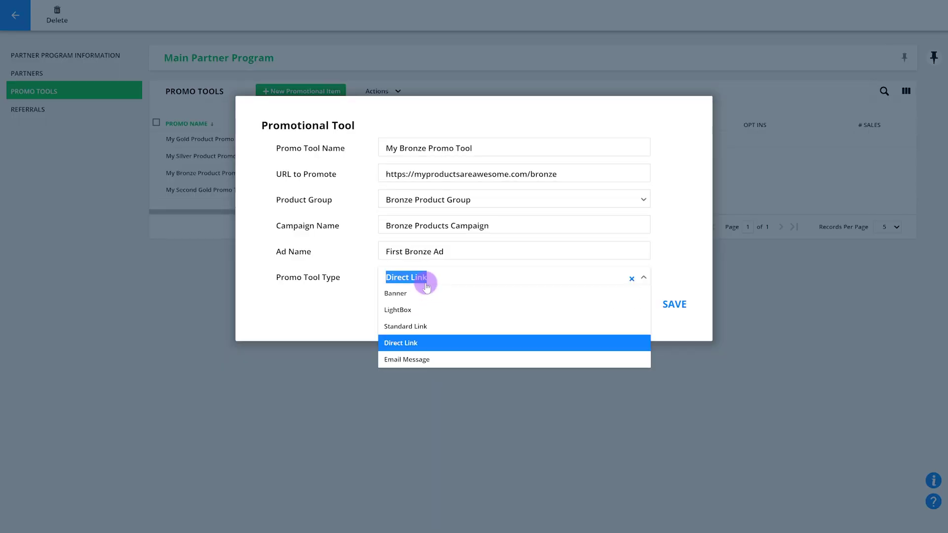
{"action": "left_click", "coordinate": [426, 360]}
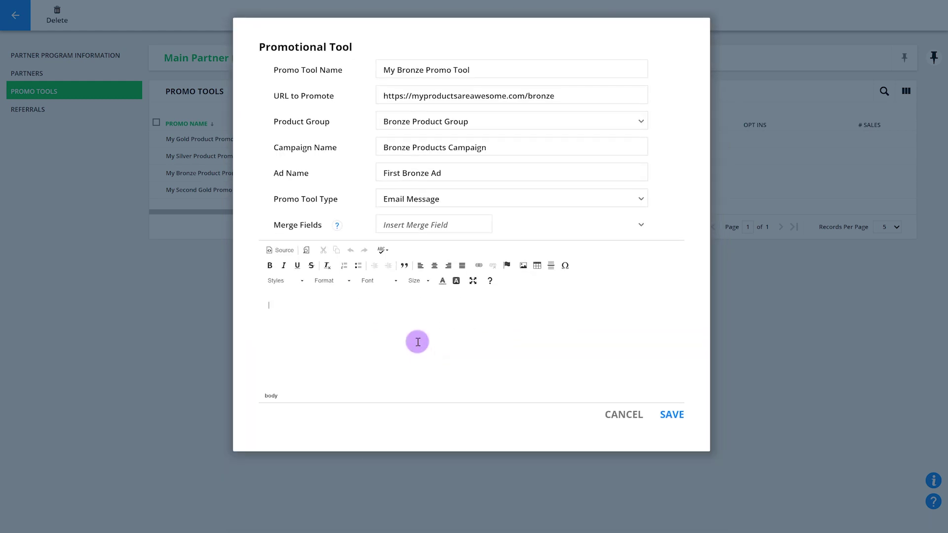
Write the 'Hi,' greeting and newsletter thanks message, then insert the Bronze affiliate-link merge field
{"action": "type", "text": "Hi,"}
{"action": "key", "text": "Return"}
{"action": "type", "text": "Thanks for signing up for "}
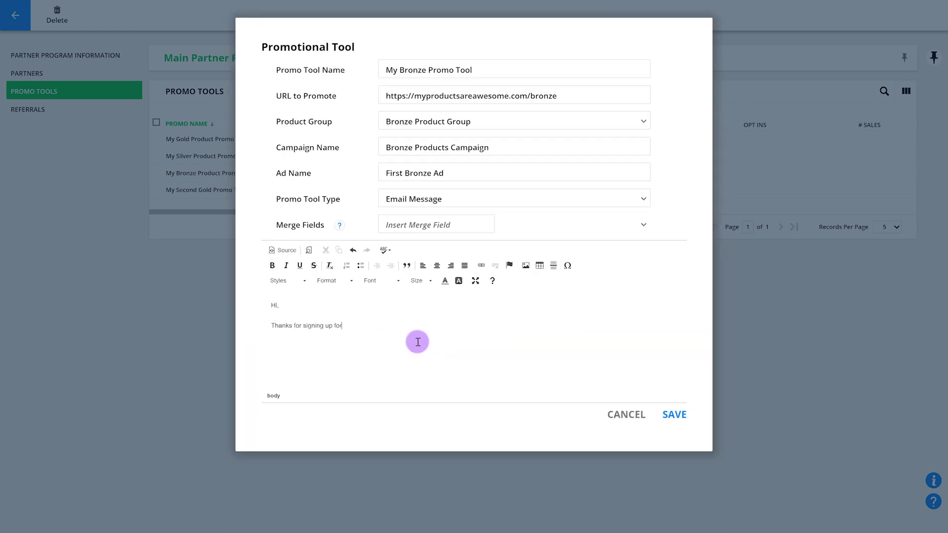
{"action": "type", "text": "my newsletter. Come check out my new products"}
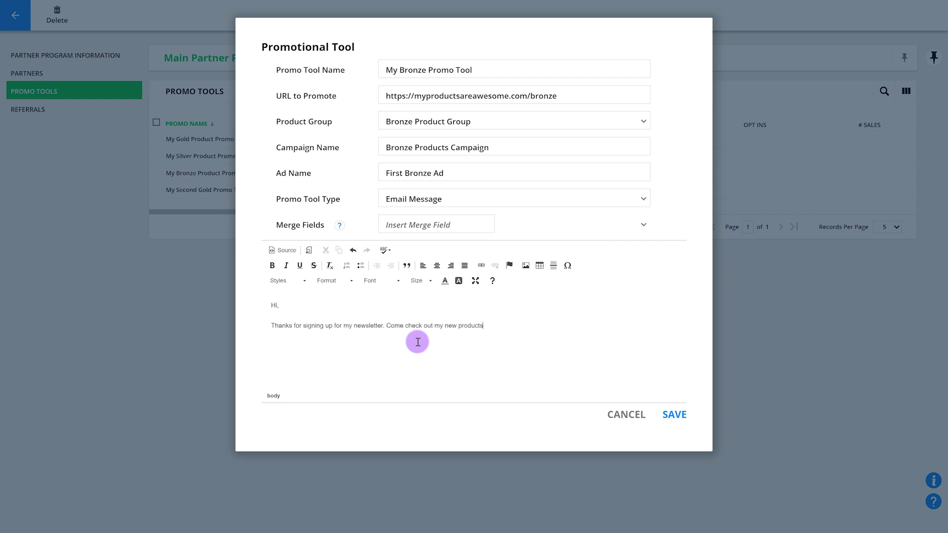
{"action": "type", "text": " by clicking below."}
{"action": "key", "text": "Return"}
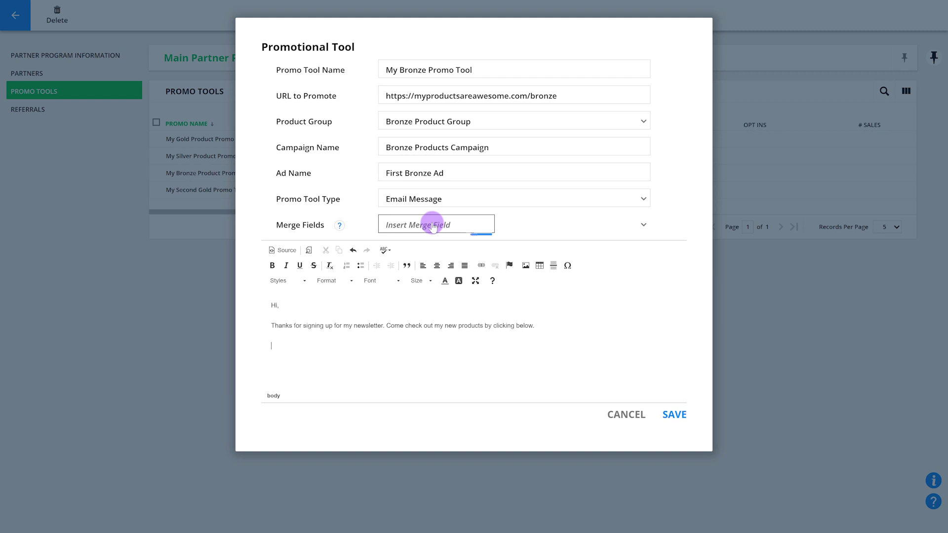
{"action": "left_click", "coordinate": [432, 226]}
{"action": "type", "text": "bronz"}
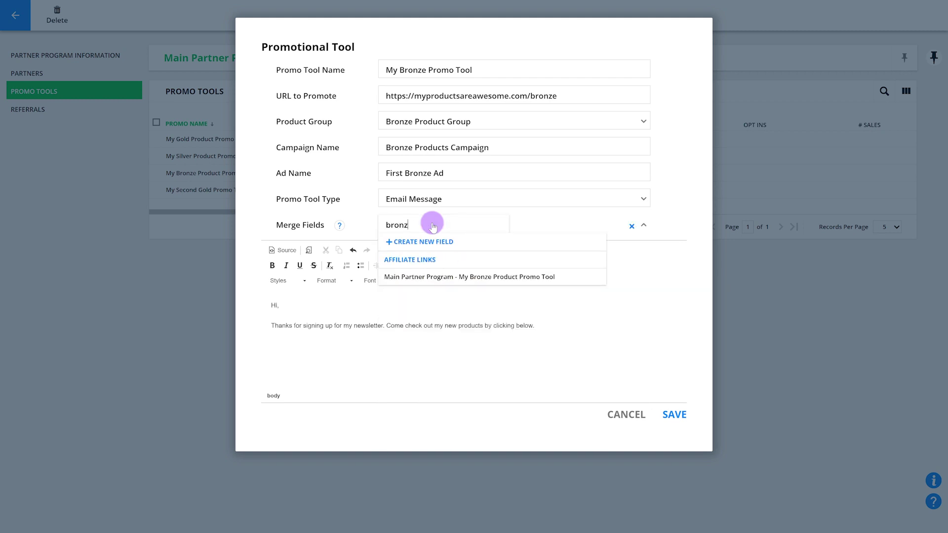
{"action": "left_click", "coordinate": [434, 277]}
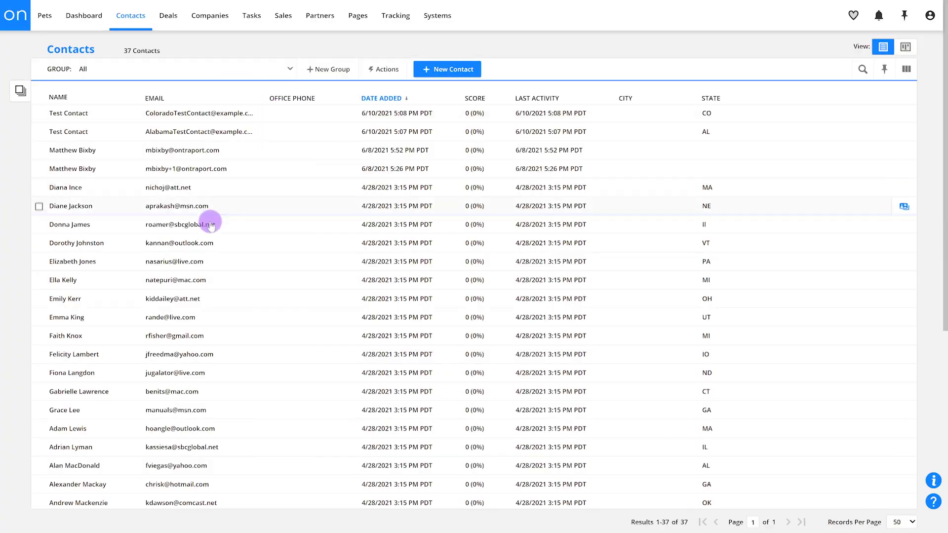
Open a contact's record, select its ID in the URL, and highlight the System Information Contact ID
{"action": "left_click", "coordinate": [193, 280]}
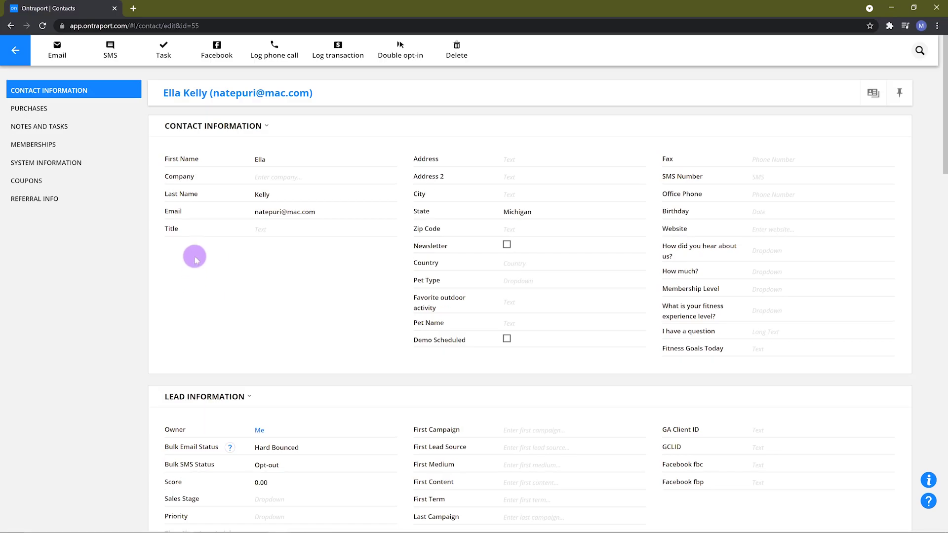
{"action": "left_click", "coordinate": [200, 27]}
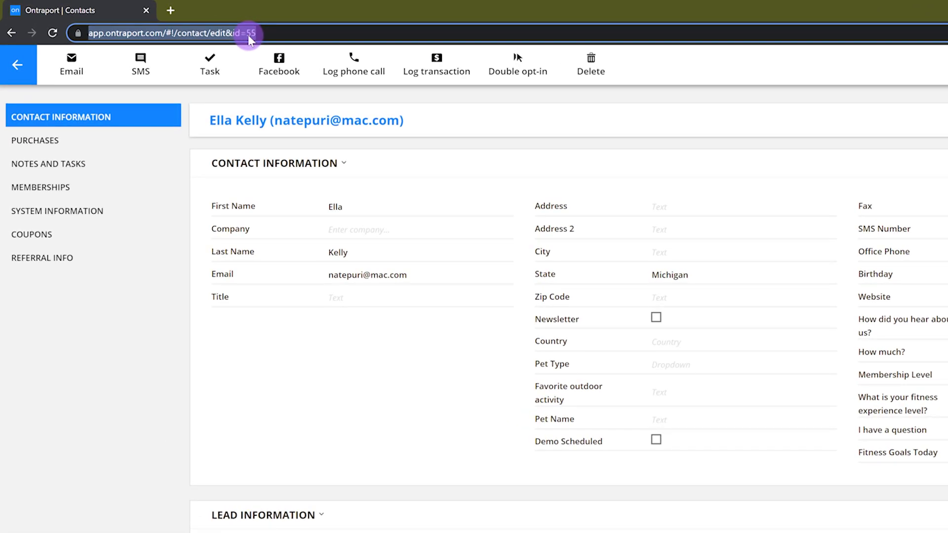
{"action": "left_click", "coordinate": [230, 31]}
{"action": "left_click_drag", "start_coordinate": [254, 32], "coordinate": [264, 32]}
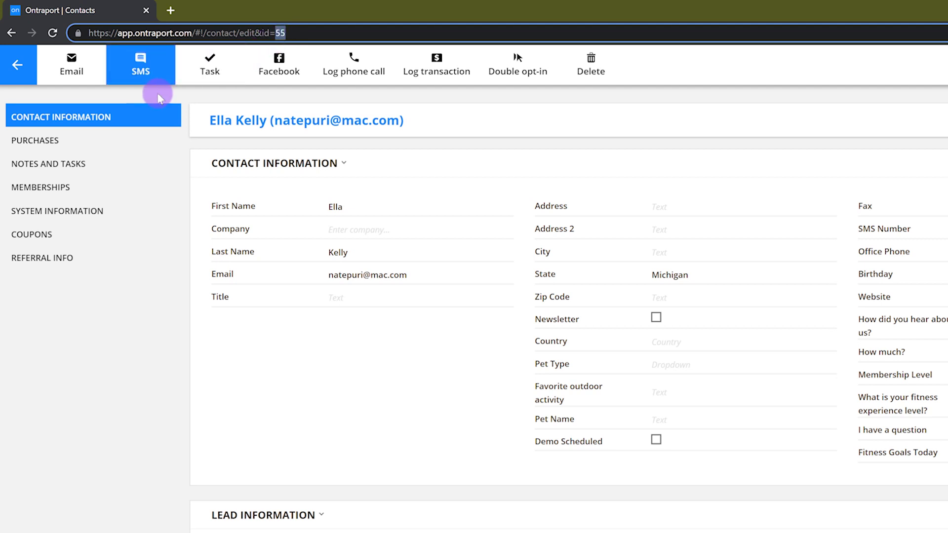
{"action": "left_click", "coordinate": [74, 209]}
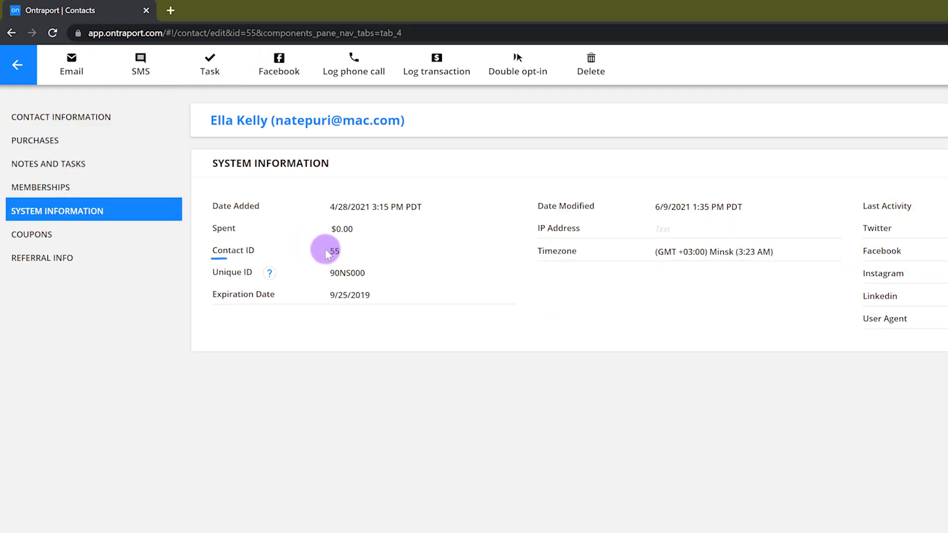
{"action": "left_click_drag", "start_coordinate": [328, 250], "coordinate": [340, 253]}
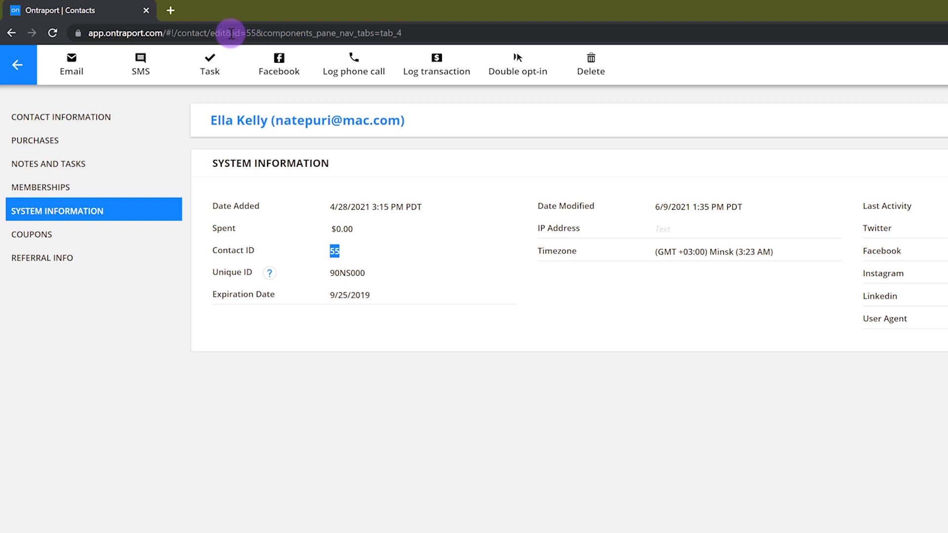
{"action": "left_click_drag", "start_coordinate": [232, 33], "coordinate": [76, 33]}
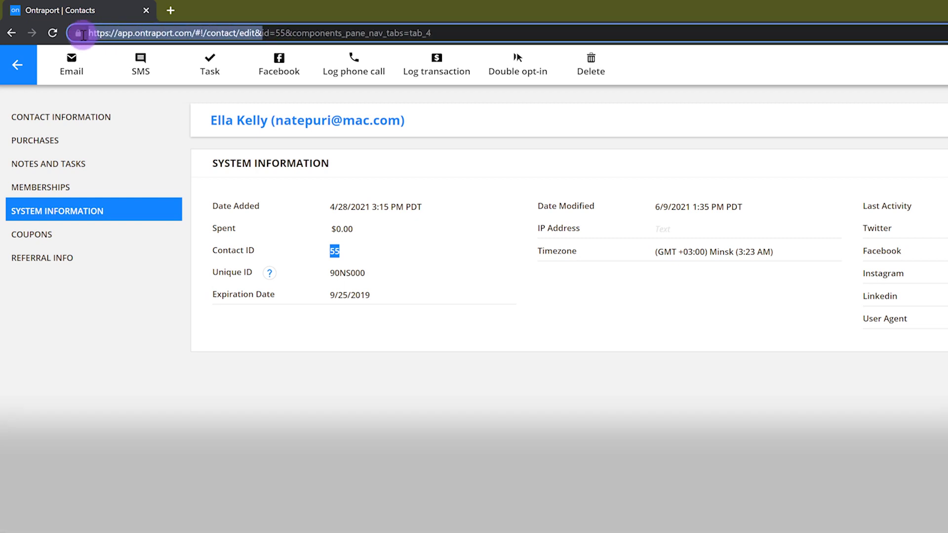
Build the sample link yourwebsite.com/pagename?orid=[Contact ID] in the address bar
{"action": "type", "text": "orid=[Contacit"}
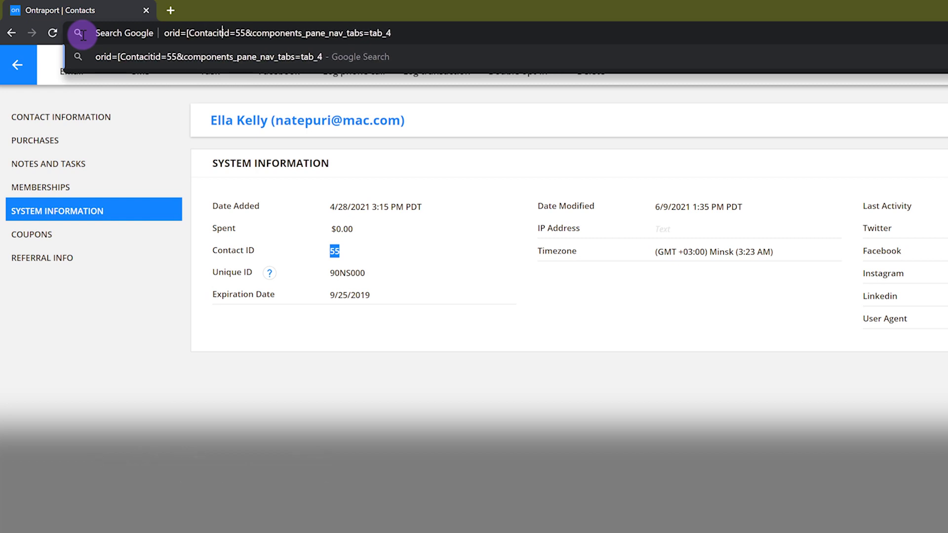
{"action": "type", "text": " ID]"}
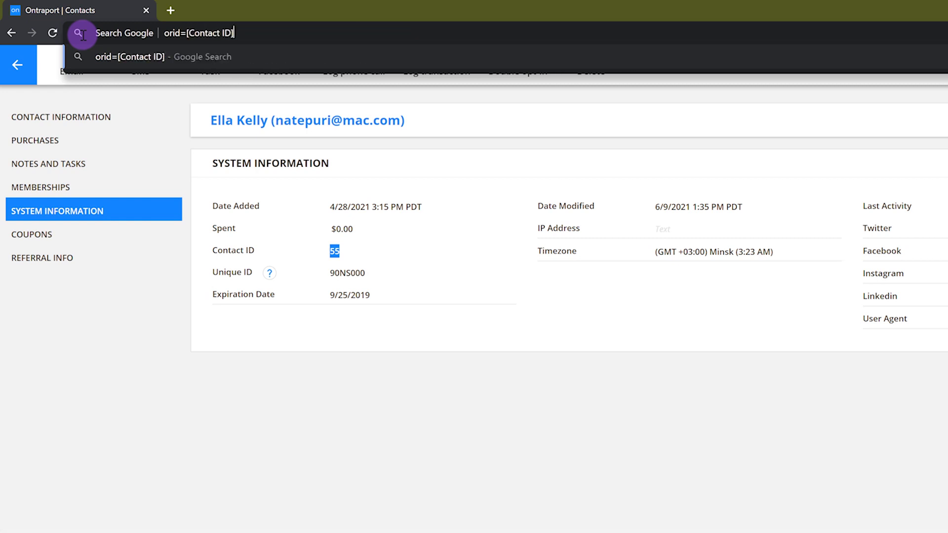
{"action": "key", "text": "shift+End"}
{"action": "key", "text": "Delete"}
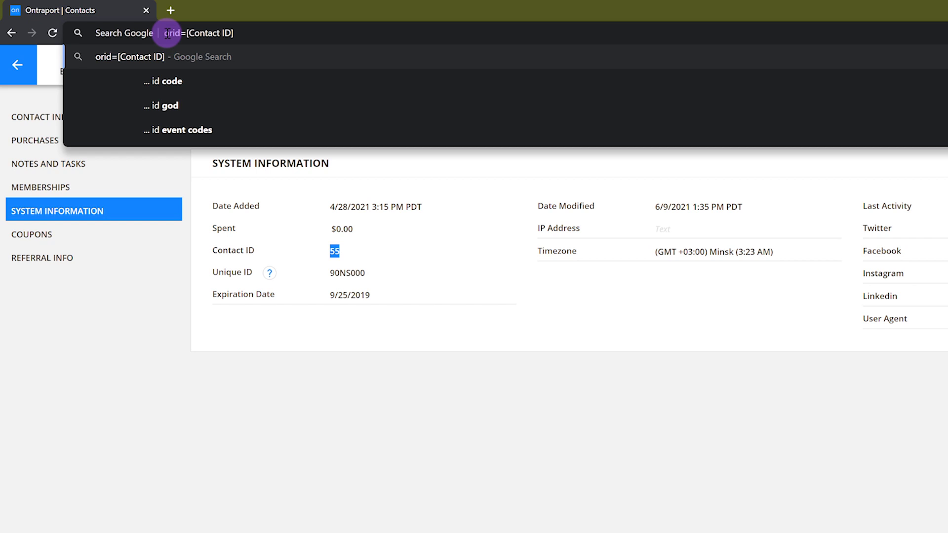
{"action": "type", "text": "?"}
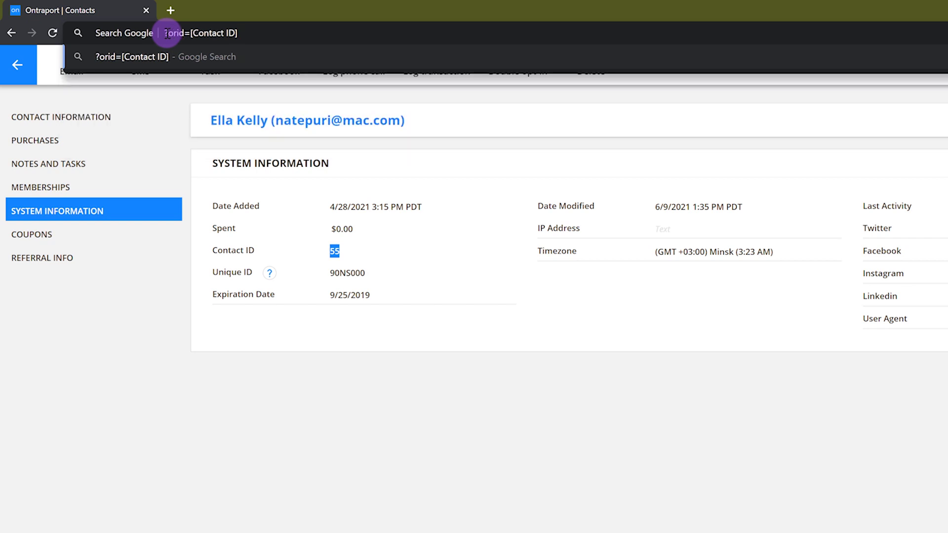
{"action": "type", "text": "https://yourwebsite.com/pagename"}
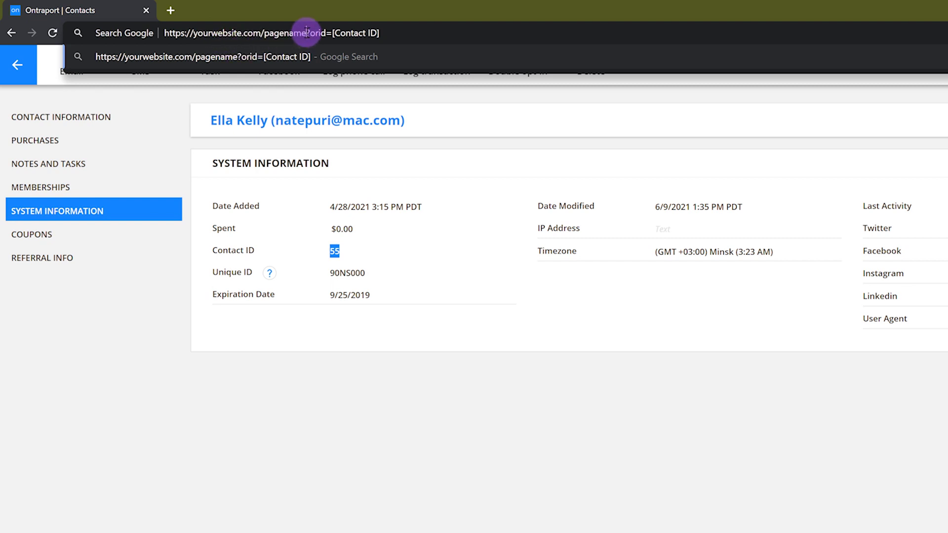
Highlight the link's address and orid parts, then replace the [Contact ID] placeholder with 12345
{"action": "left_click_drag", "start_coordinate": [306, 33], "coordinate": [160, 32]}
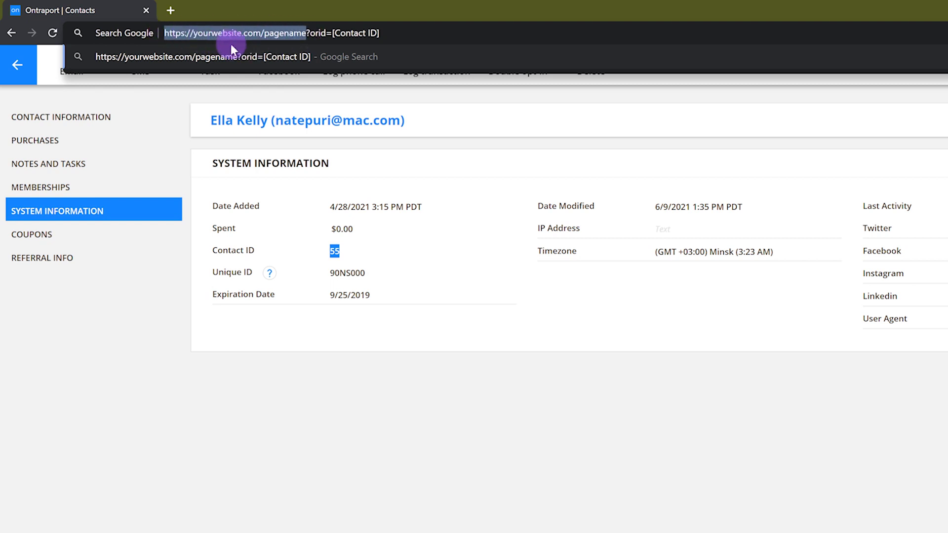
{"action": "left_click_drag", "start_coordinate": [306, 34], "coordinate": [381, 37]}
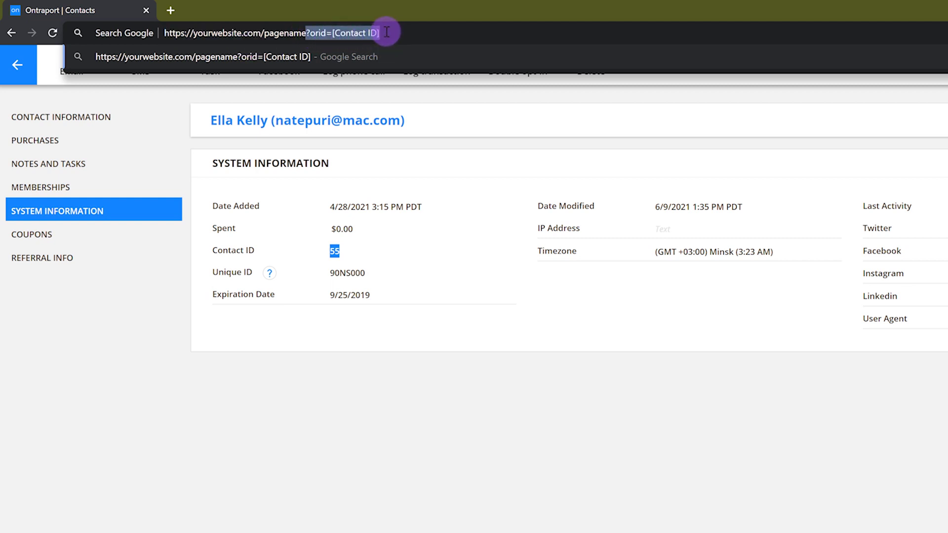
{"action": "double_click", "coordinate": [318, 33]}
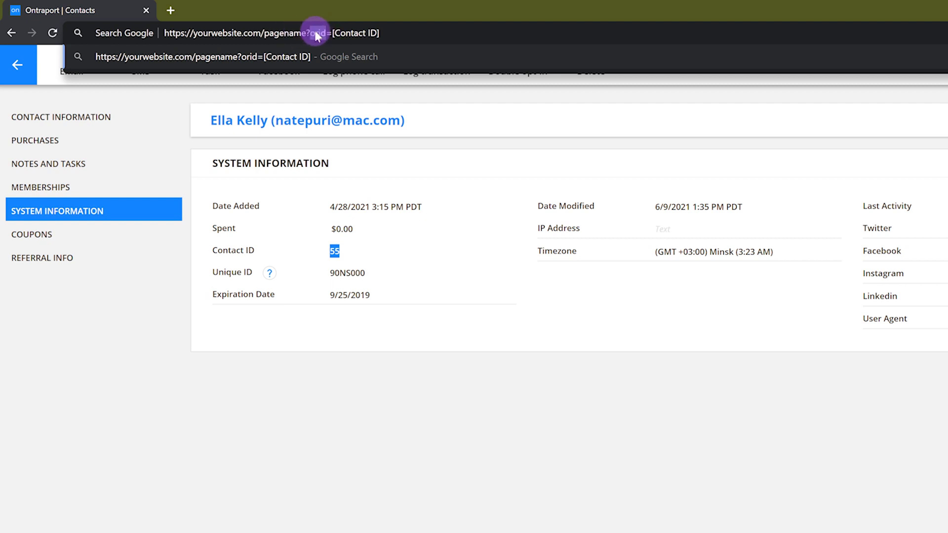
{"action": "left_click_drag", "start_coordinate": [332, 33], "coordinate": [392, 36]}
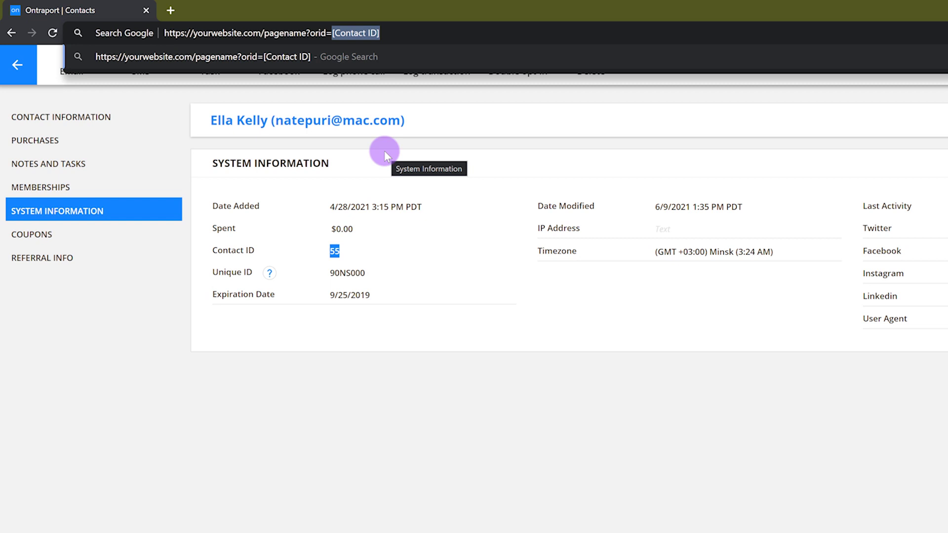
{"action": "left_click", "coordinate": [333, 33]}
{"action": "left_click_drag", "start_coordinate": [332, 34], "coordinate": [348, 35]}
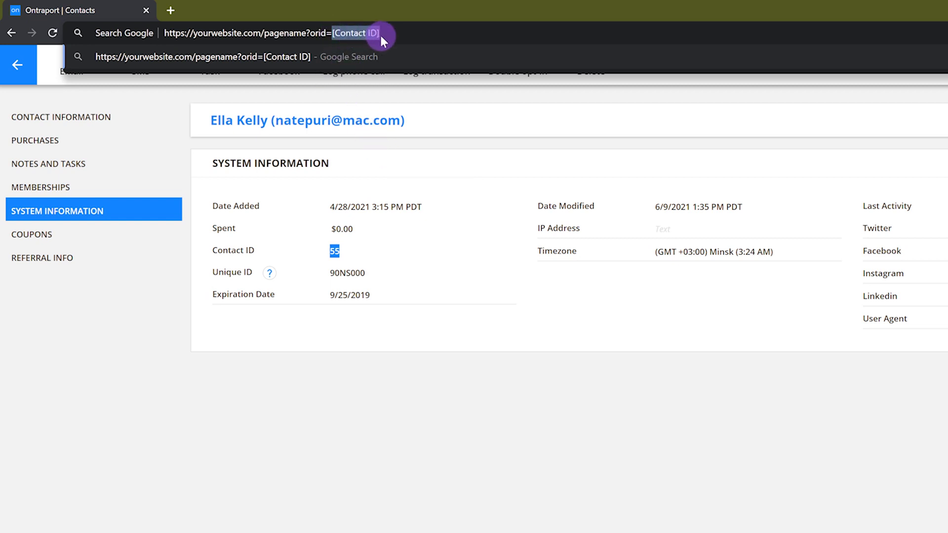
{"action": "type", "text": "12345"}
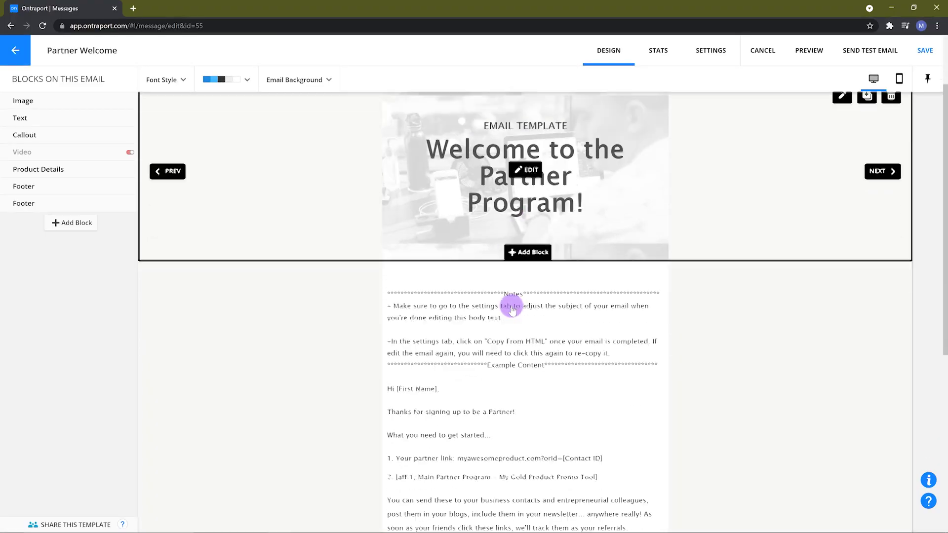
{"action": "scroll", "coordinate": [511, 309], "scroll_direction": "down", "scroll_amount": 1}
Swap the [aff:1] Gold merge field in the email body for [aff:3] My Bronze Product Promo Tool
{"action": "left_click", "coordinate": [524, 290]}
{"action": "left_click", "coordinate": [524, 295]}
{"action": "key", "text": "ctrl+a"}
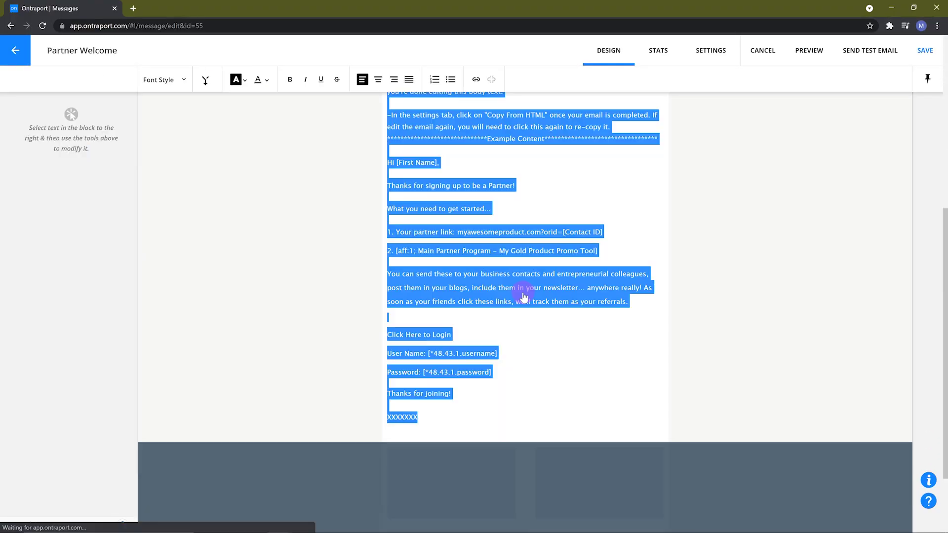
{"action": "left_click", "coordinate": [520, 252]}
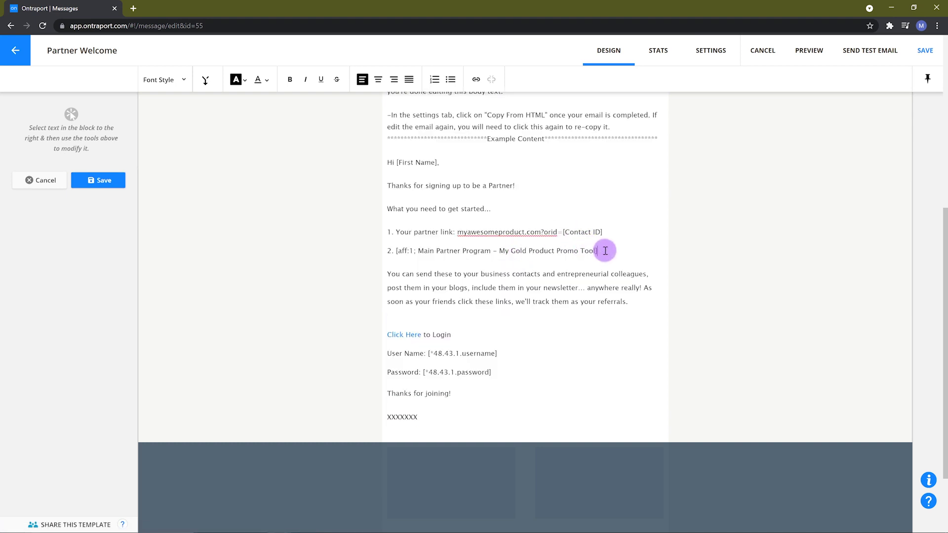
{"action": "left_click_drag", "start_coordinate": [604, 251], "coordinate": [411, 249]}
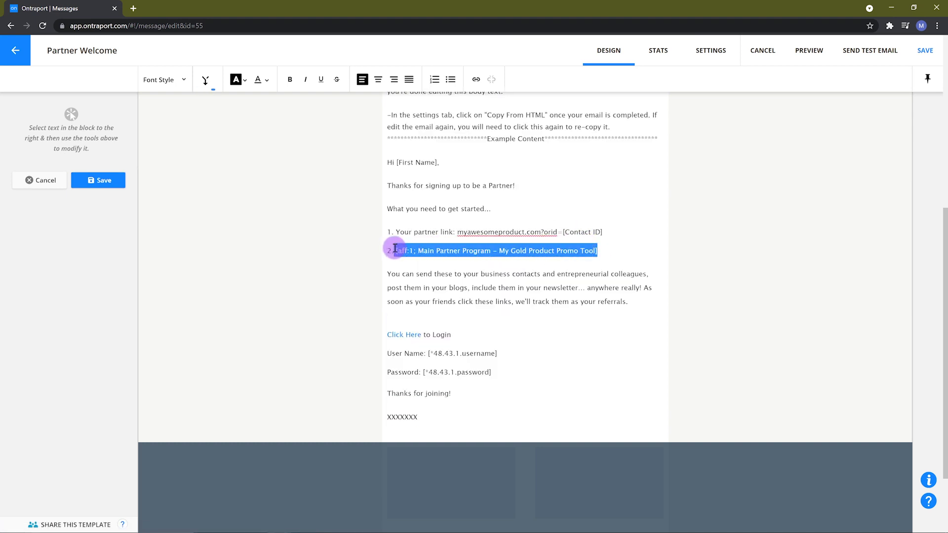
{"action": "left_click", "coordinate": [204, 79]}
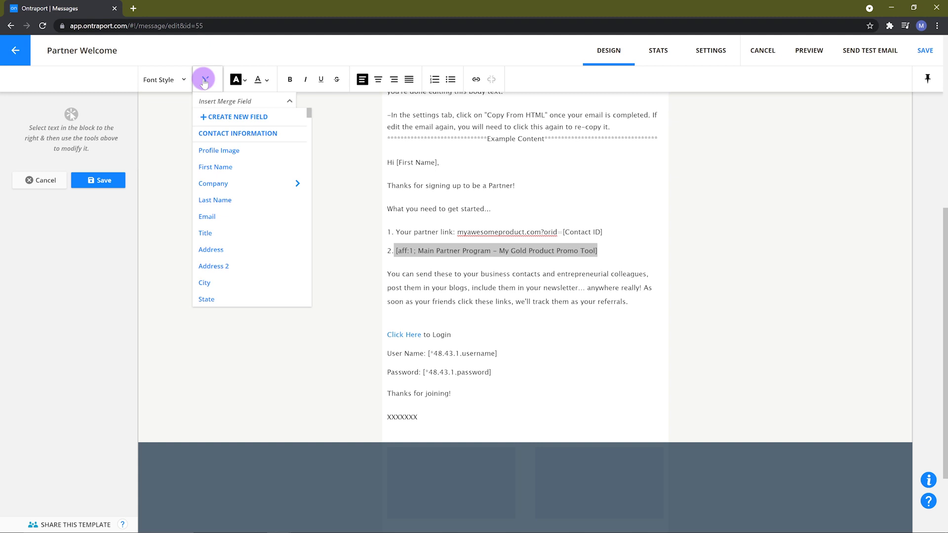
{"action": "type", "text": "bronz"}
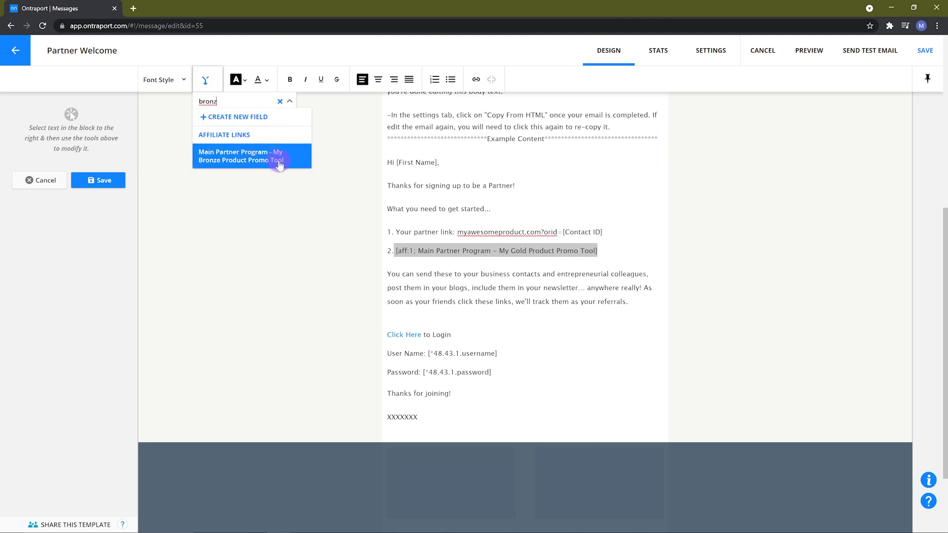
{"action": "left_click", "coordinate": [279, 164]}
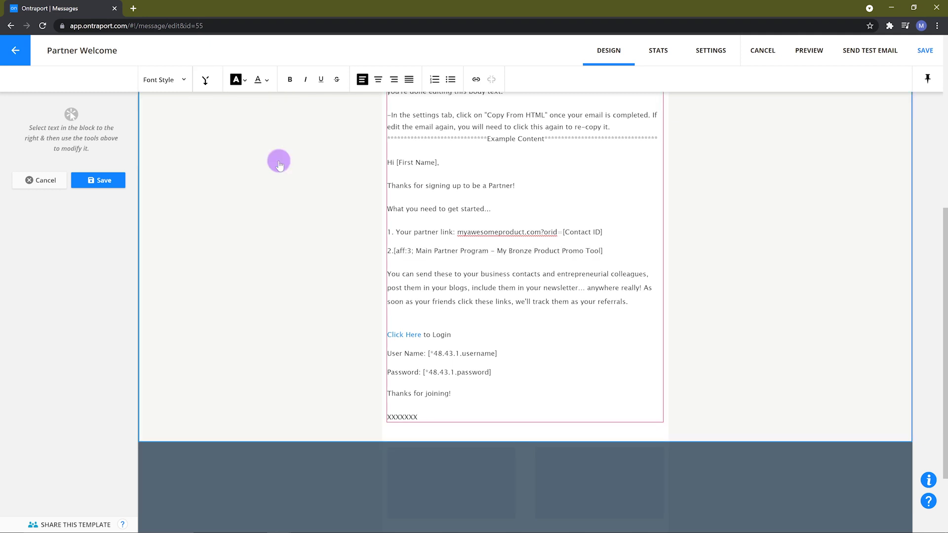